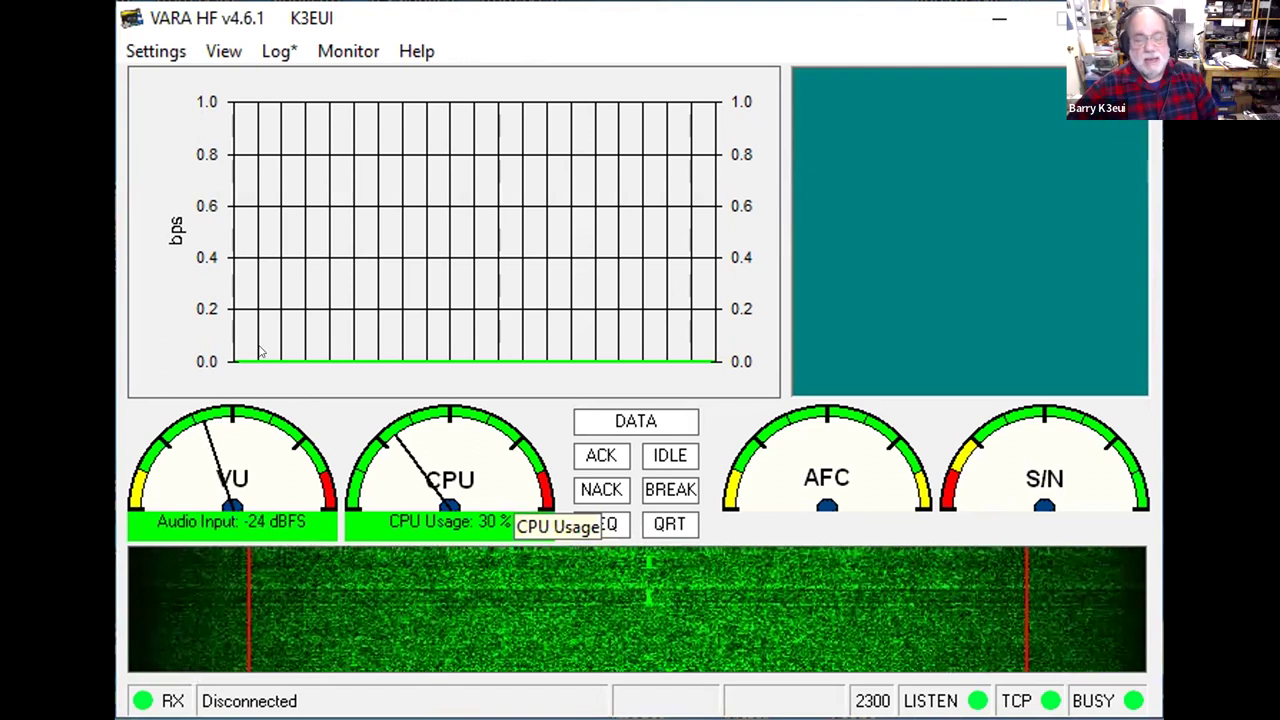
Open the sound card settings of VARA HF
left_click(145, 52)
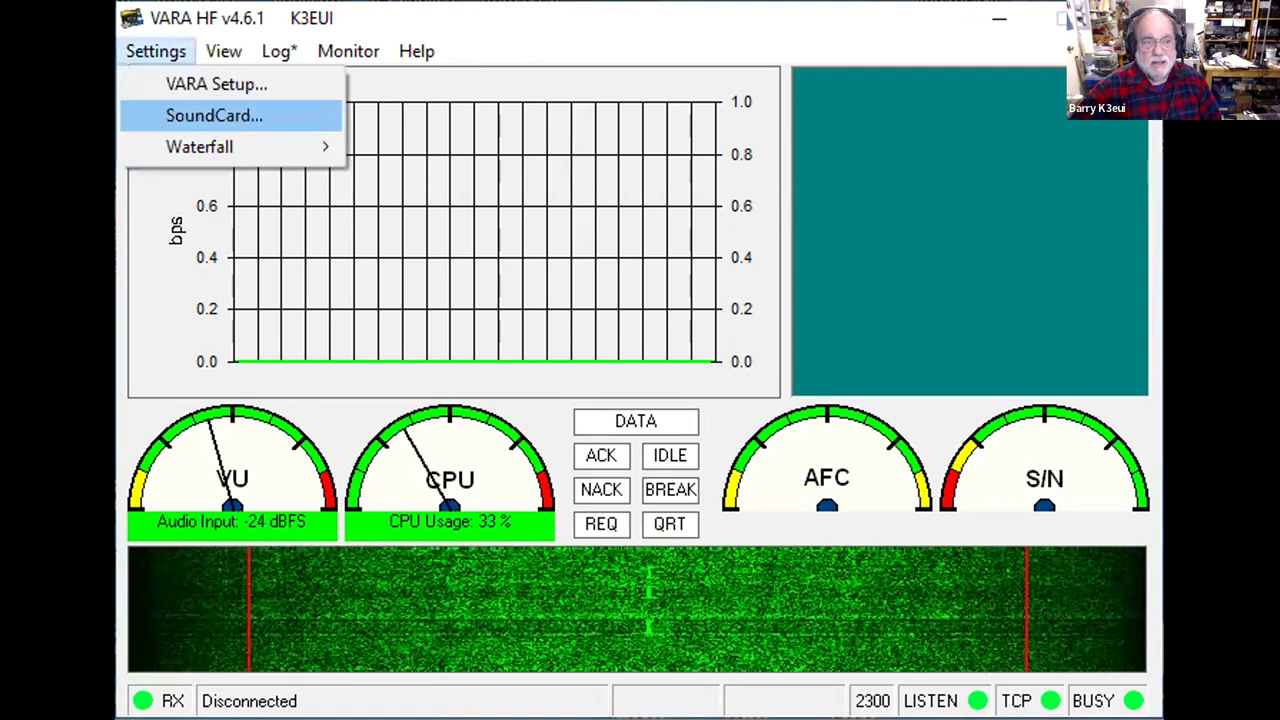
left_click(171, 115)
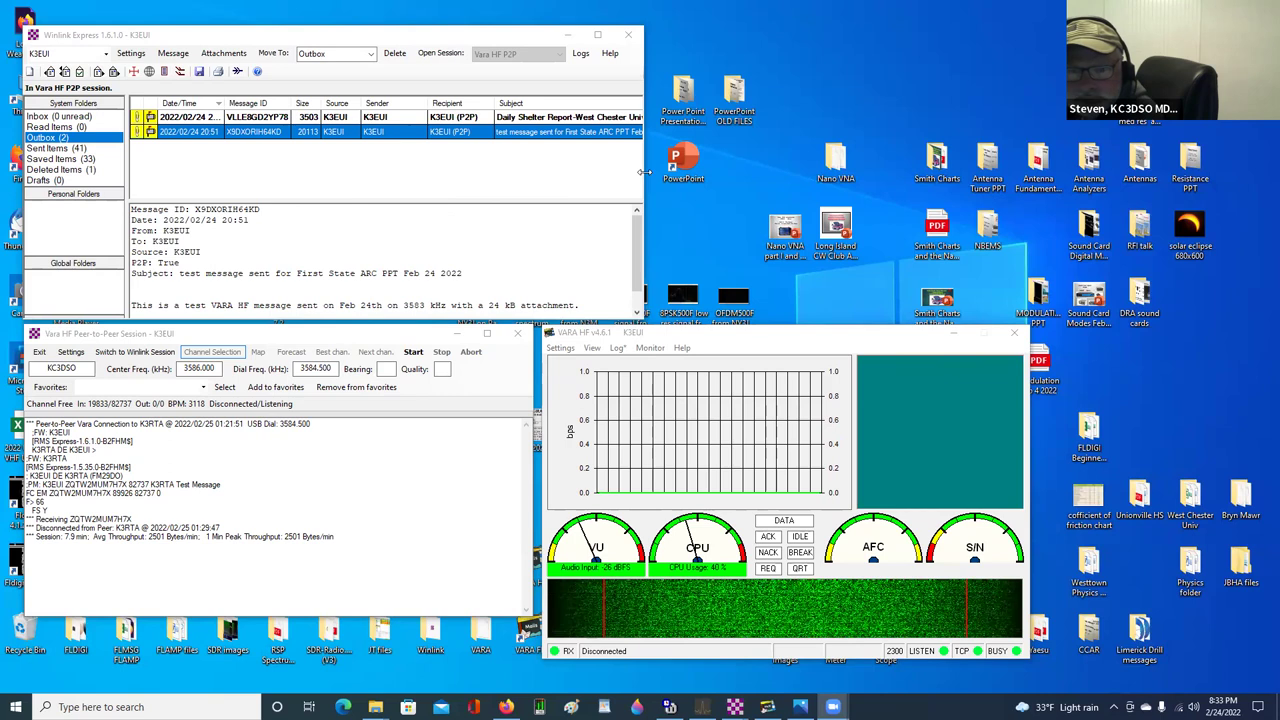
Widen the Winlink Express window to show more of the message subjects, and arrange it and the VARA HF window on the desktop
left_click_drag(645, 172, 719, 173)
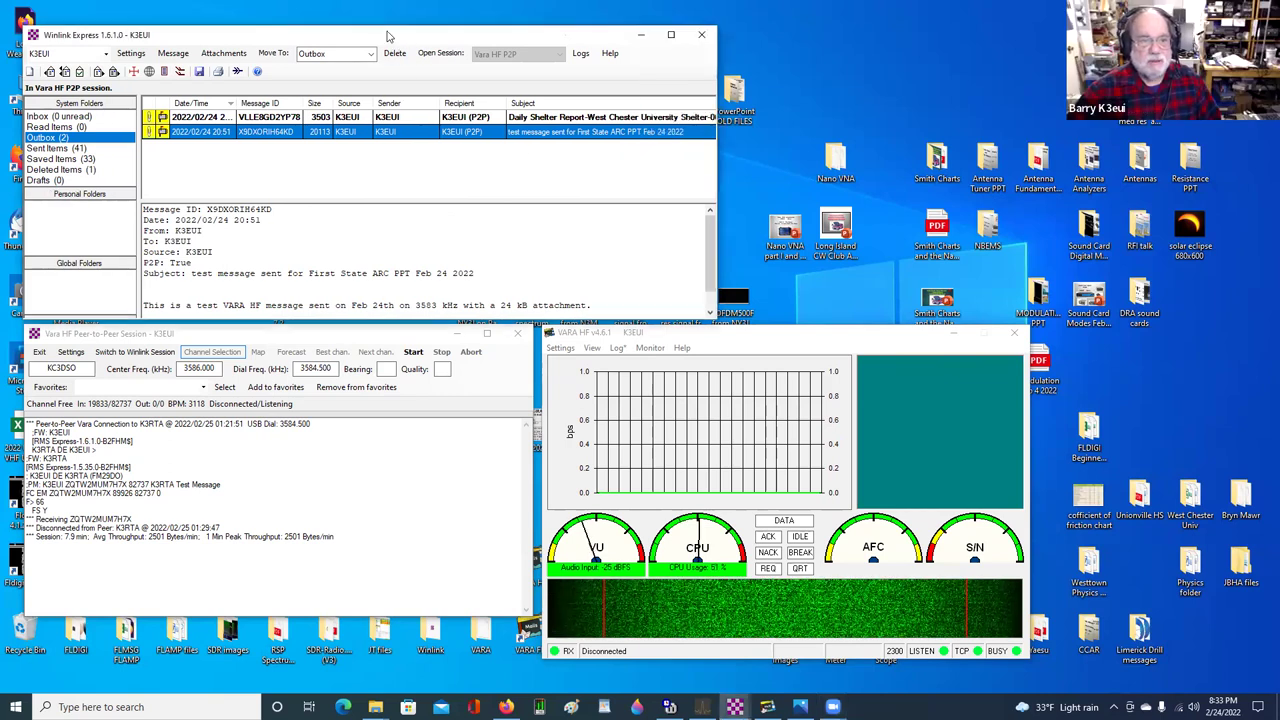
left_click_drag(384, 36, 365, 34)
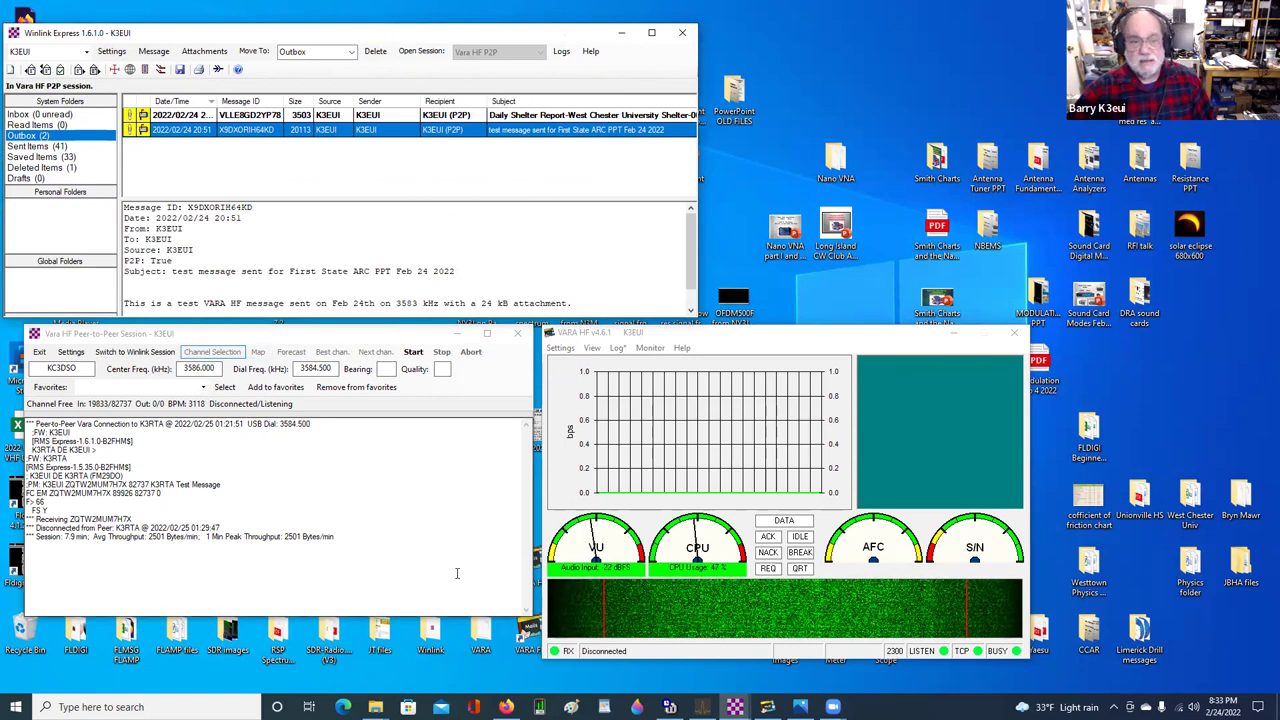
left_click(754, 338)
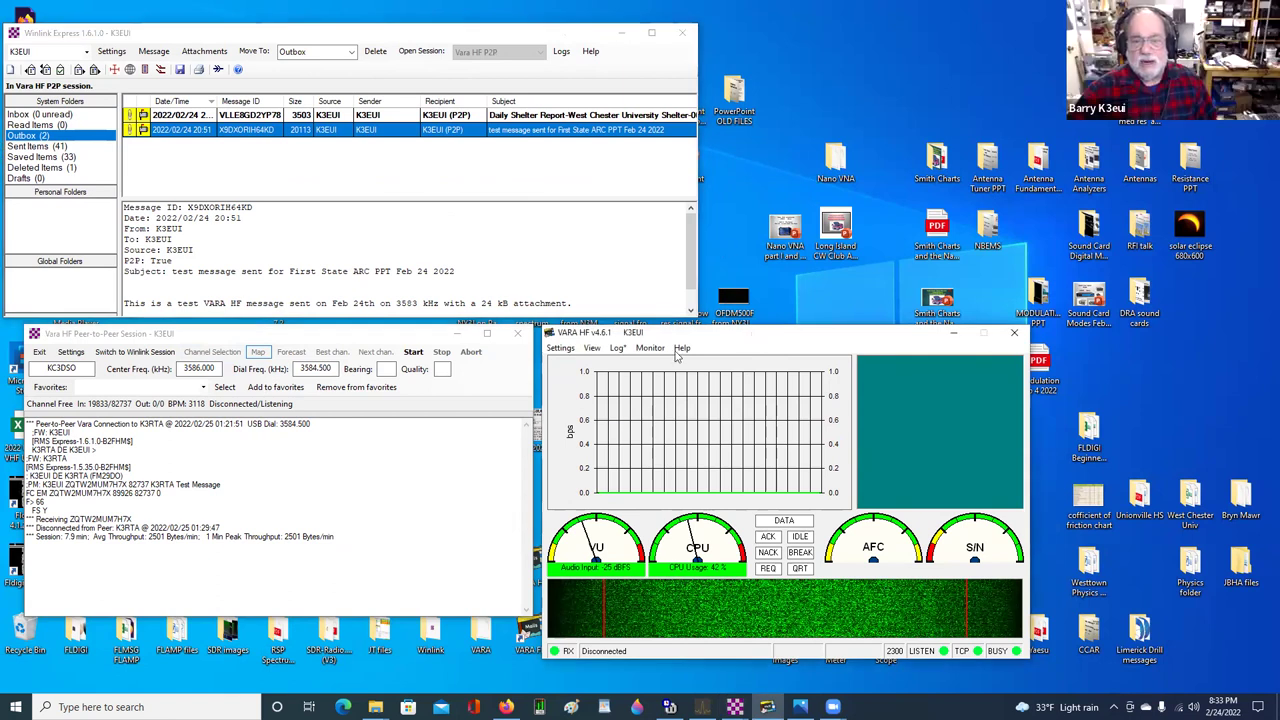
left_click_drag(754, 338, 758, 163)
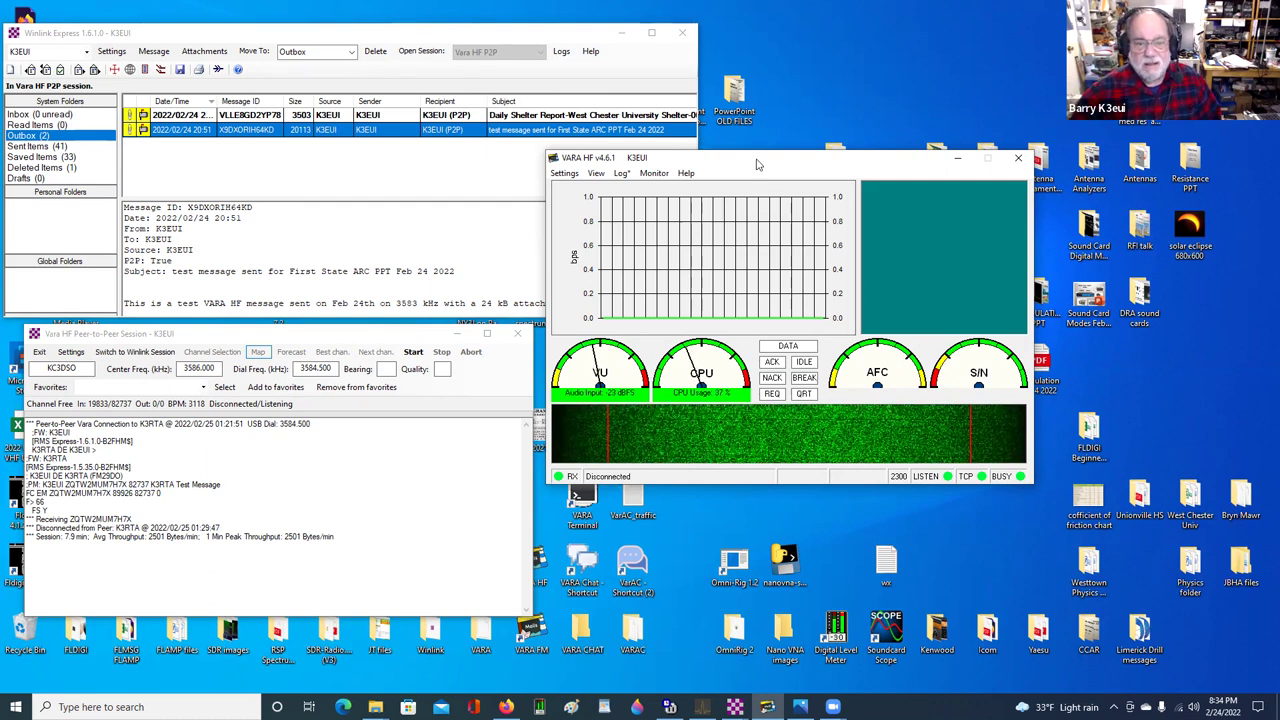
left_click_drag(757, 164, 749, 184)
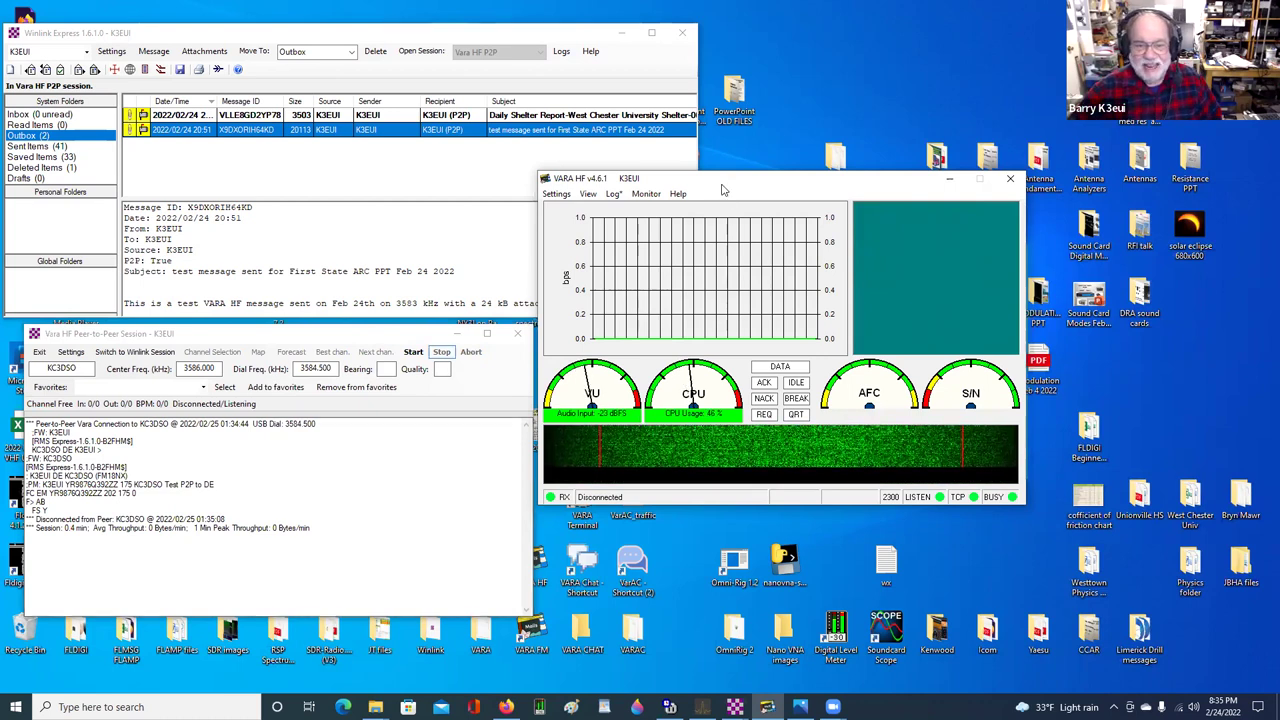
left_click_drag(722, 188, 721, 198)
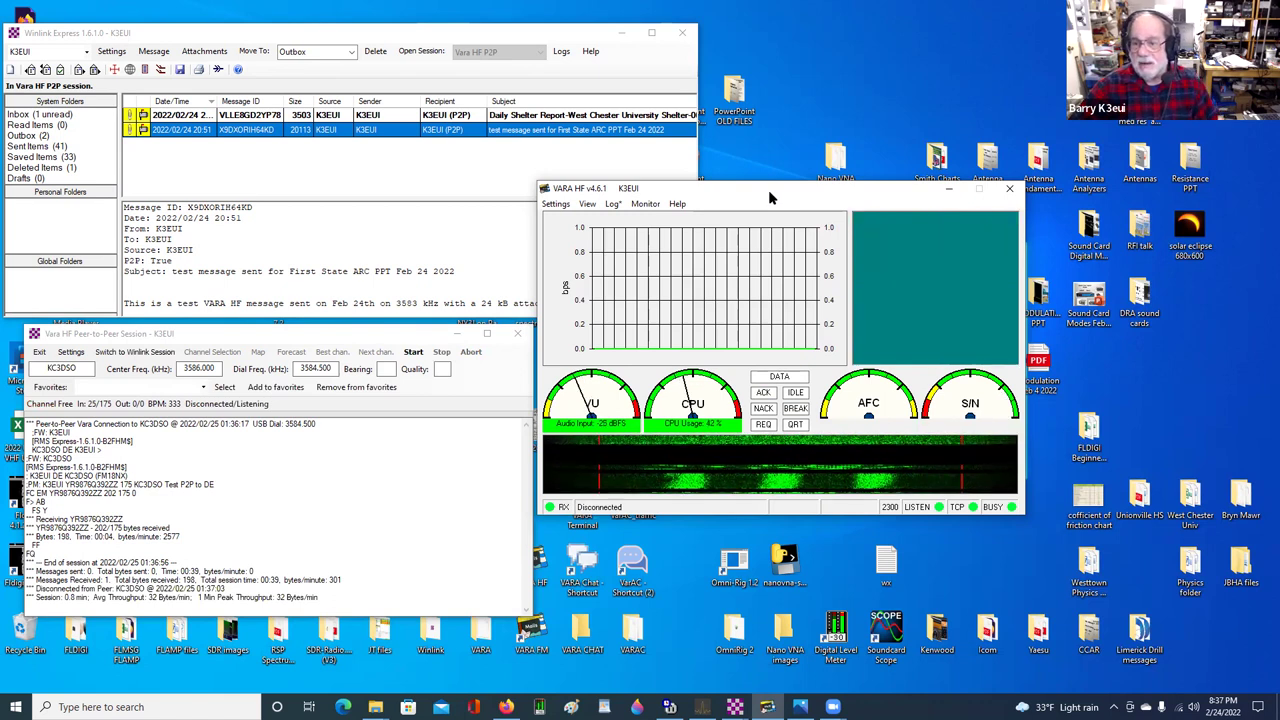
left_click_drag(768, 200, 761, 218)
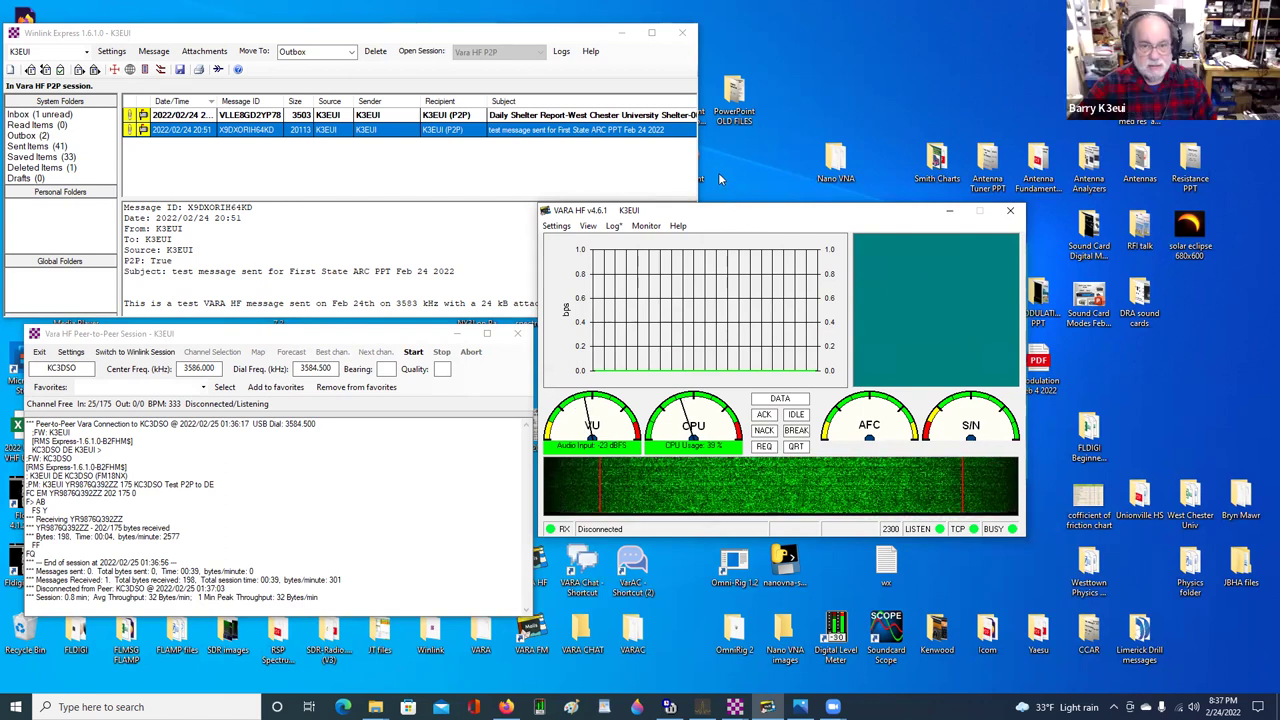
Read the received inbox message "Test P2P to DE" in its own window and close it
left_click(34, 116)
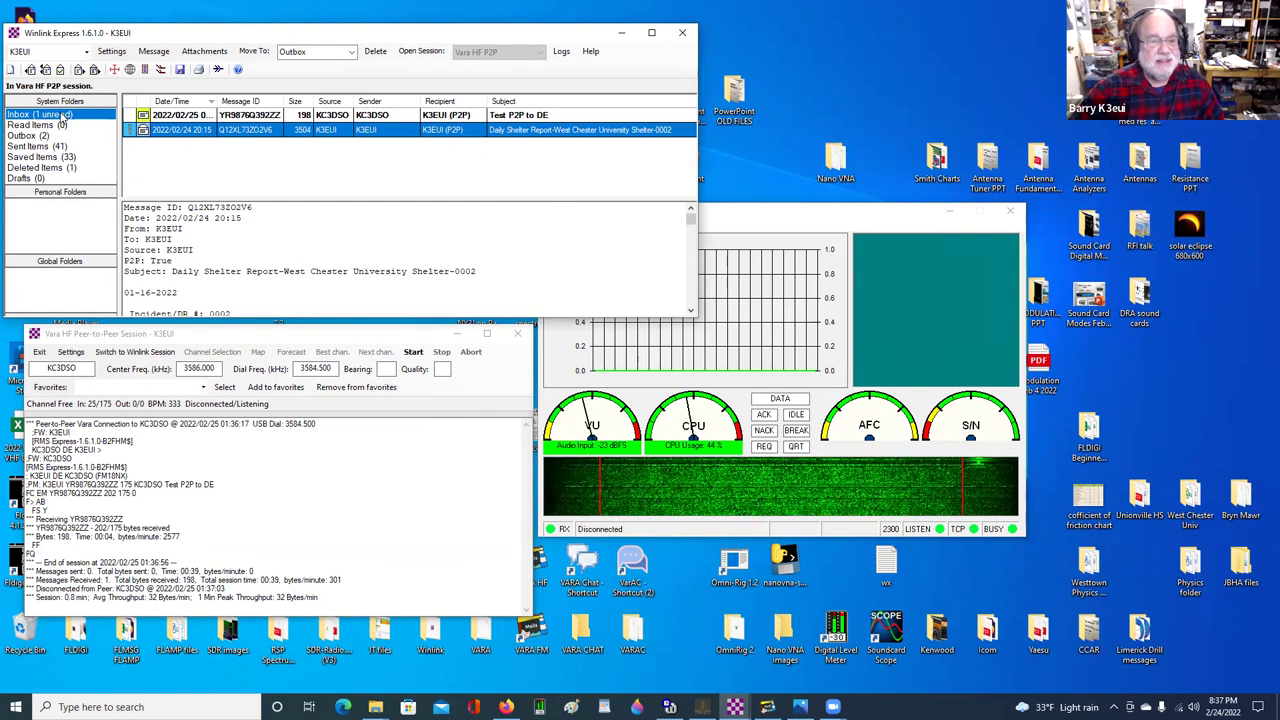
double_click(172, 120)
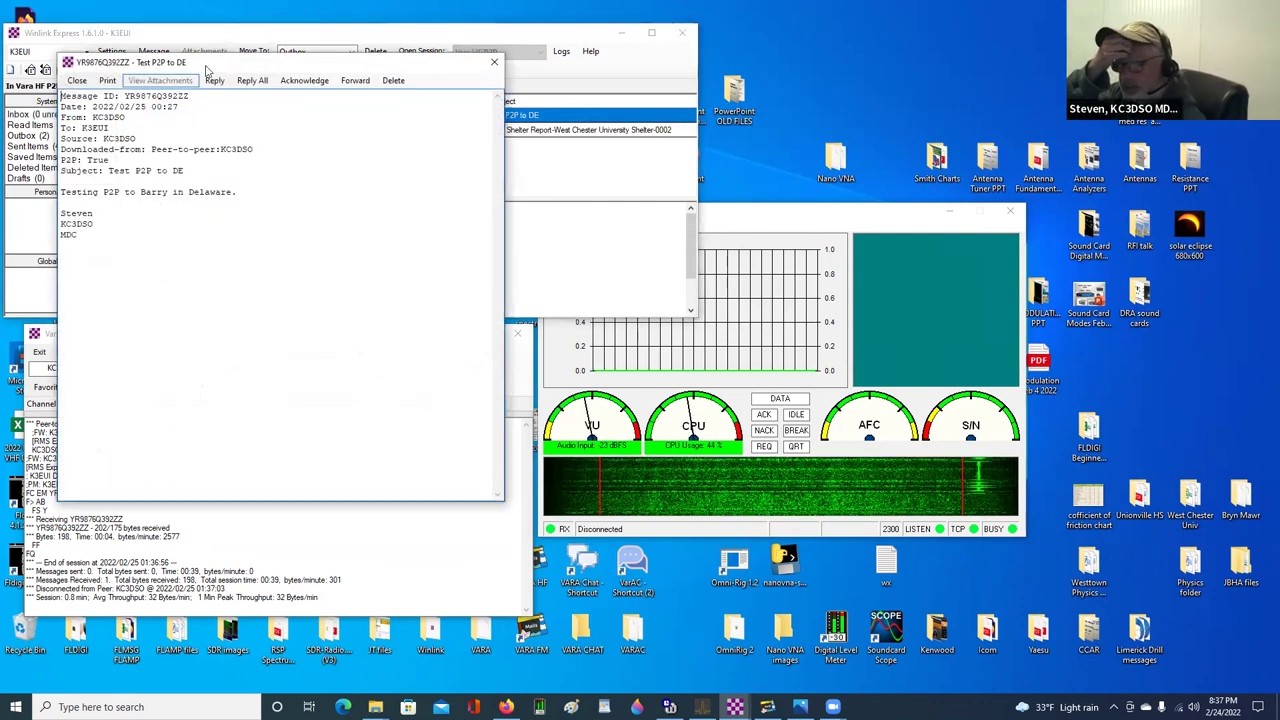
left_click_drag(207, 67, 738, 202)
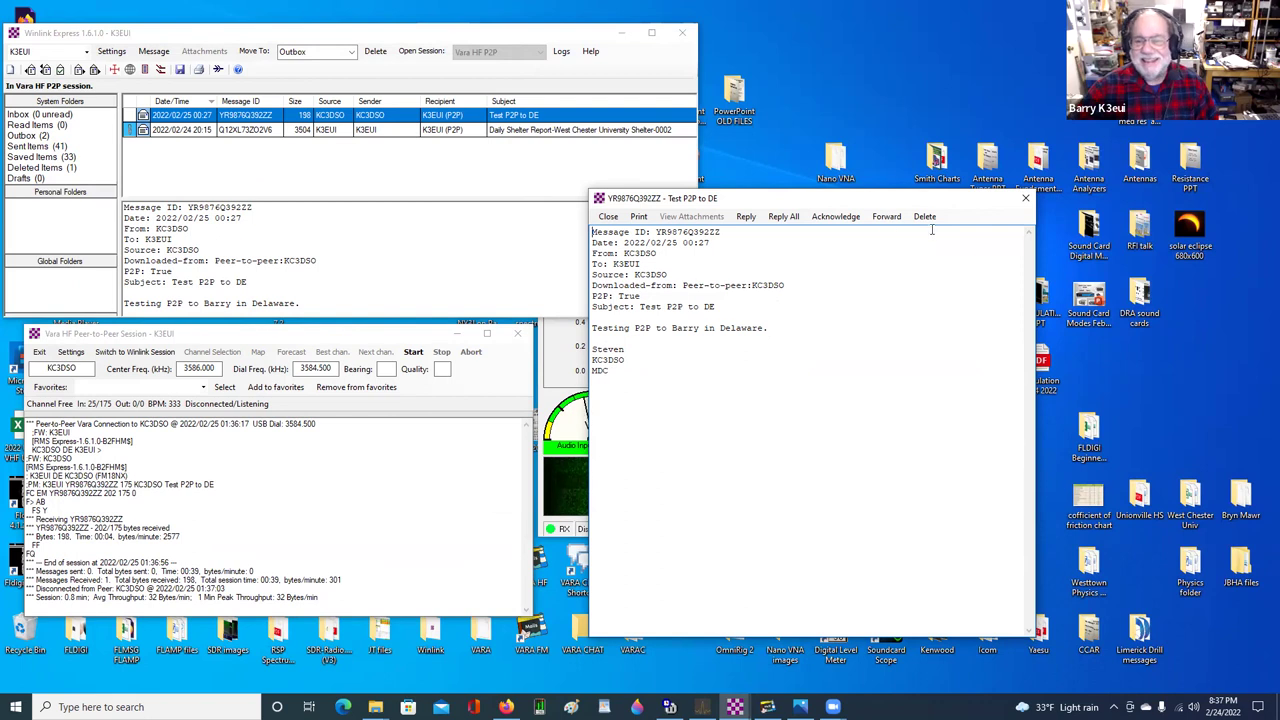
left_click(1025, 198)
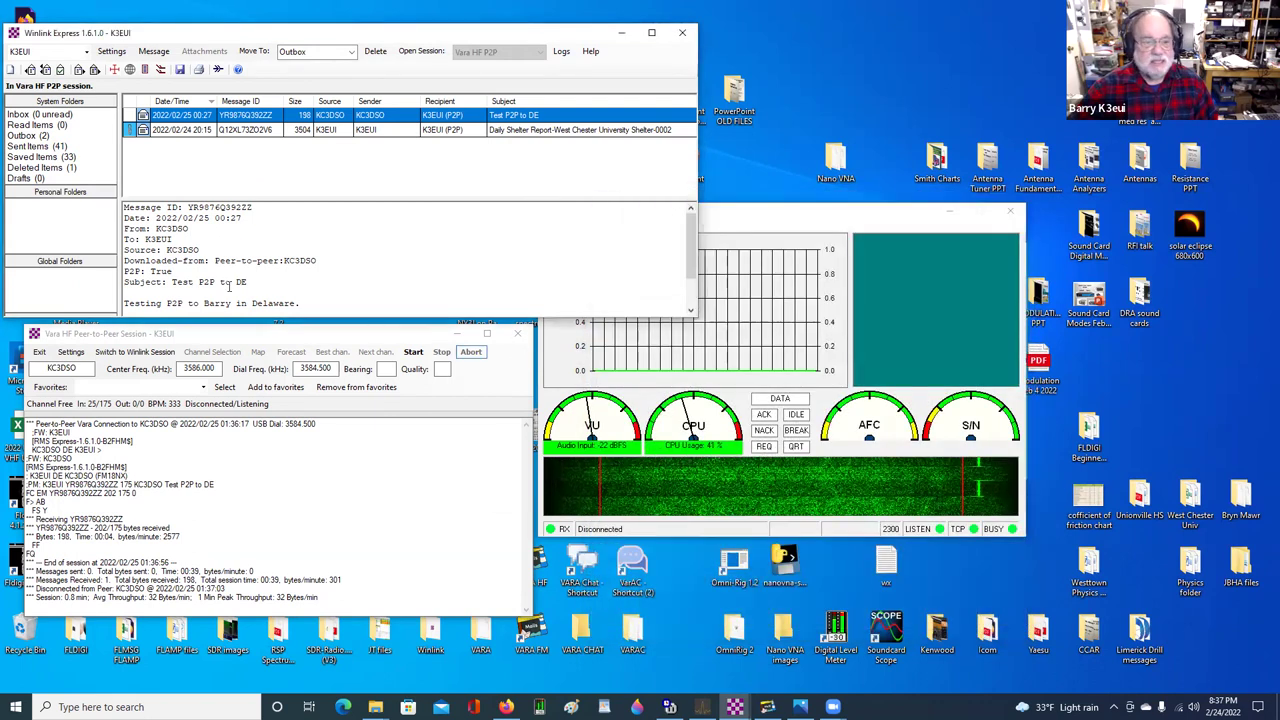
Readdress the Daily Shelter Report message in the Outbox to the peer station's call sign and post it back to the Outbox
left_click(34, 136)
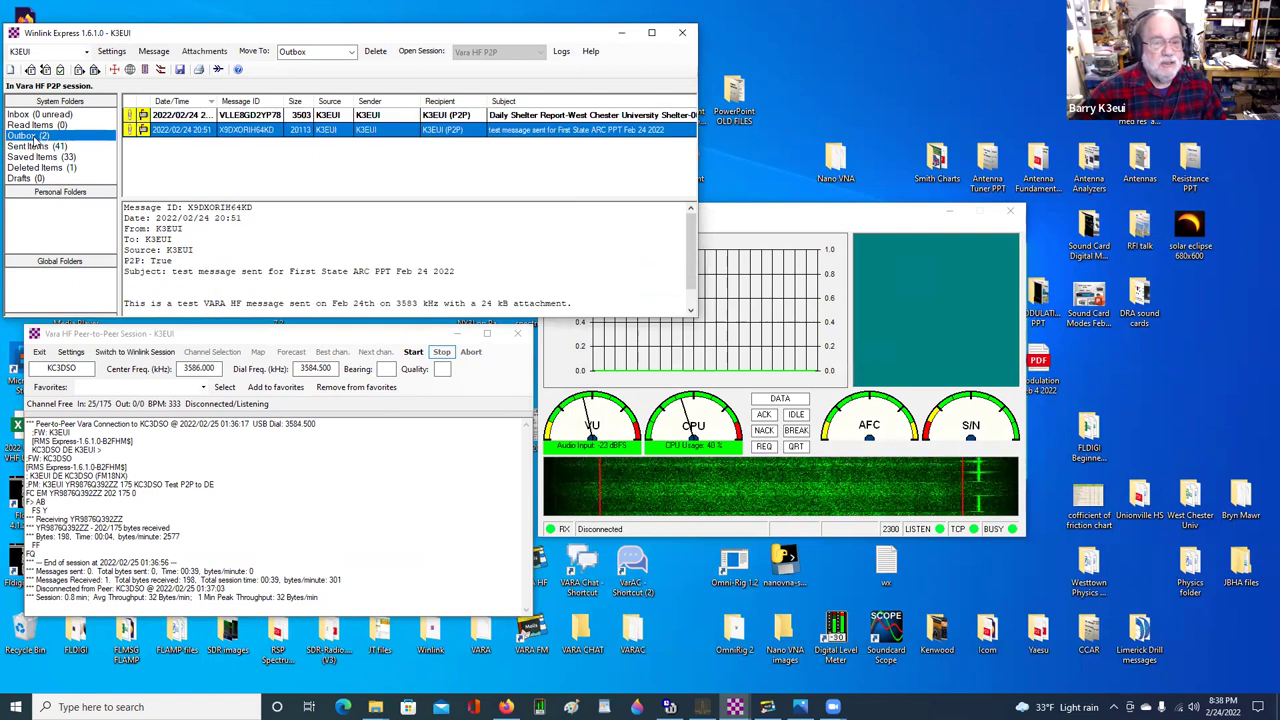
double_click(160, 116)
double_click(632, 385)
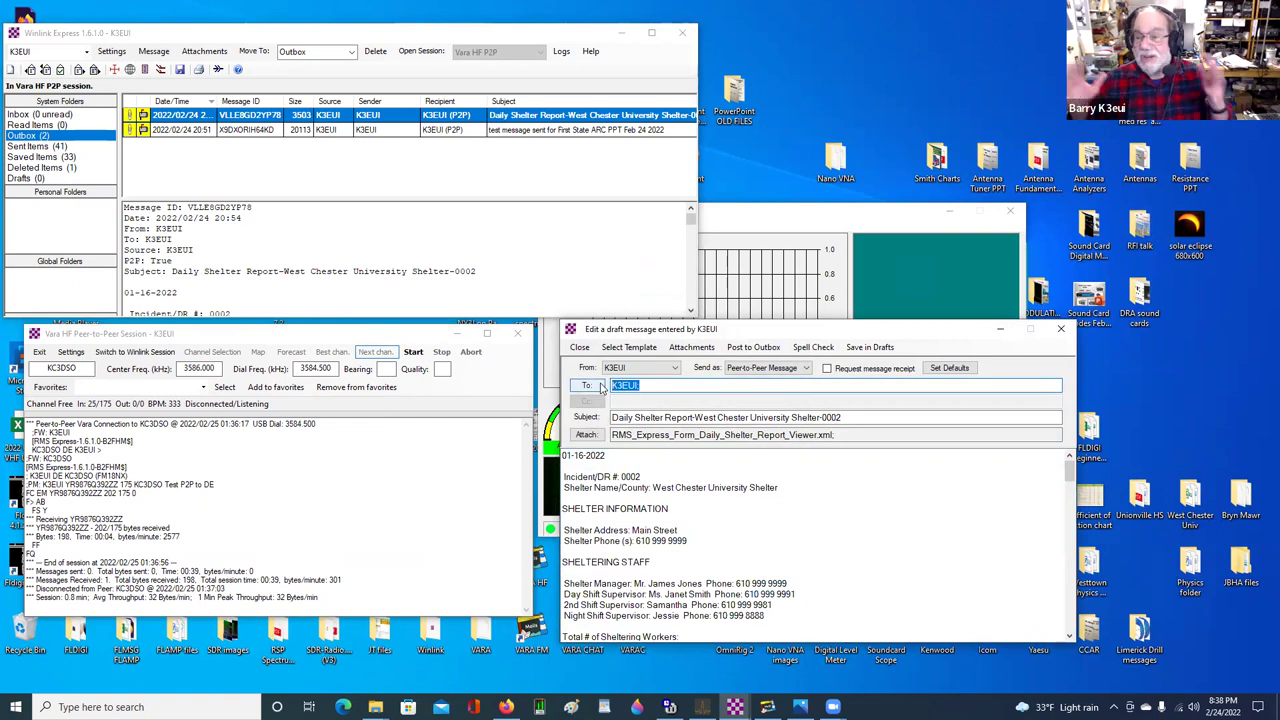
type("KC3")
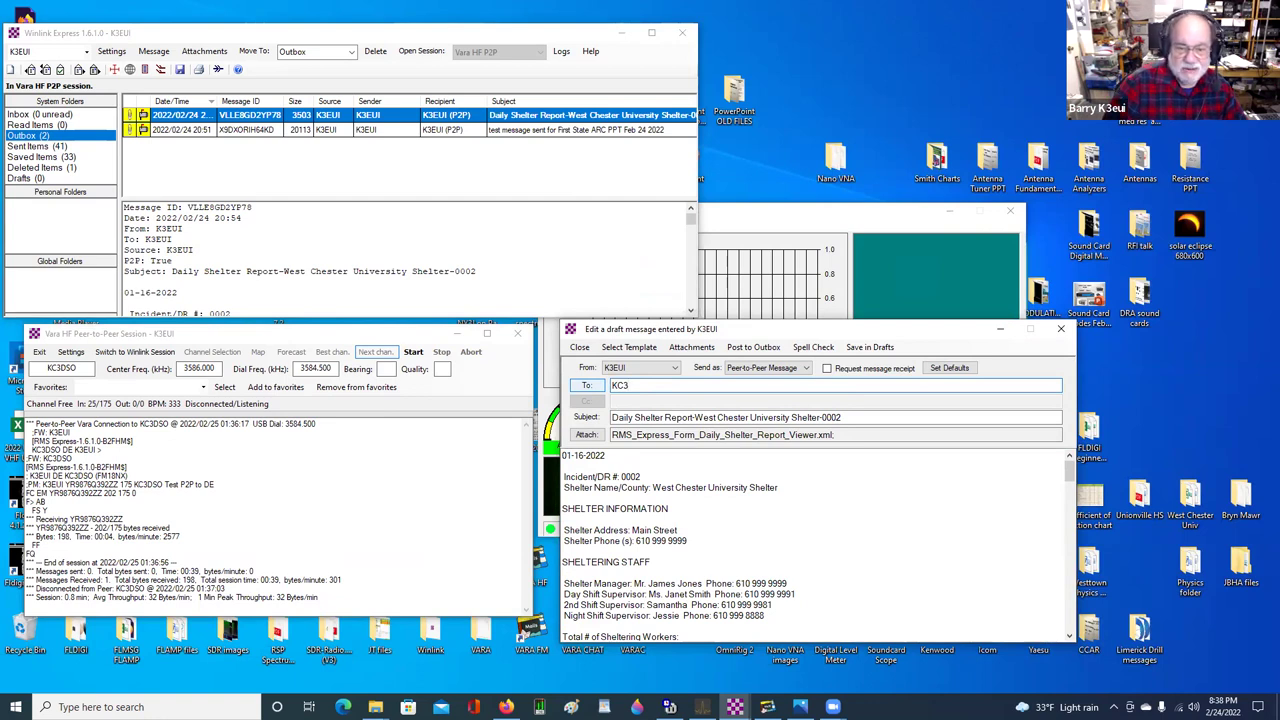
type("DSO")
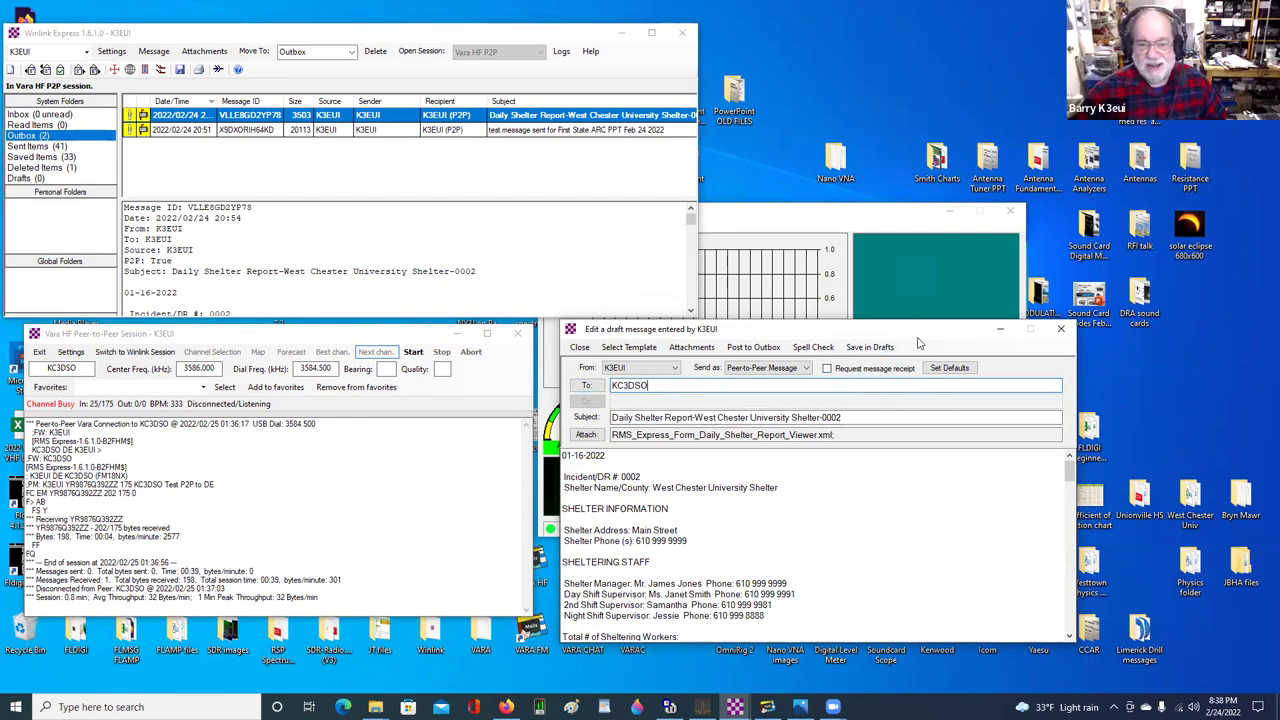
left_click(757, 347)
Change the recipient of the First State ARC PPT test message to the peer station's call sign and repost it to the Outbox
left_click(228, 131)
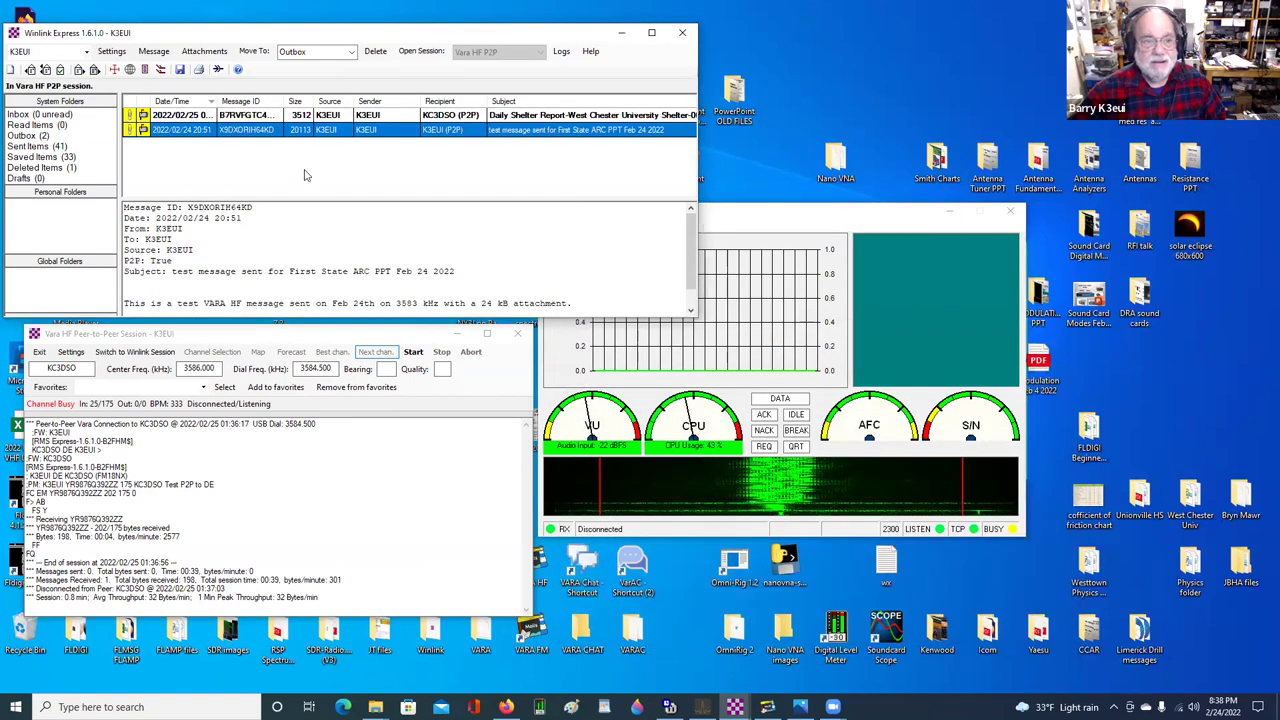
double_click(228, 131)
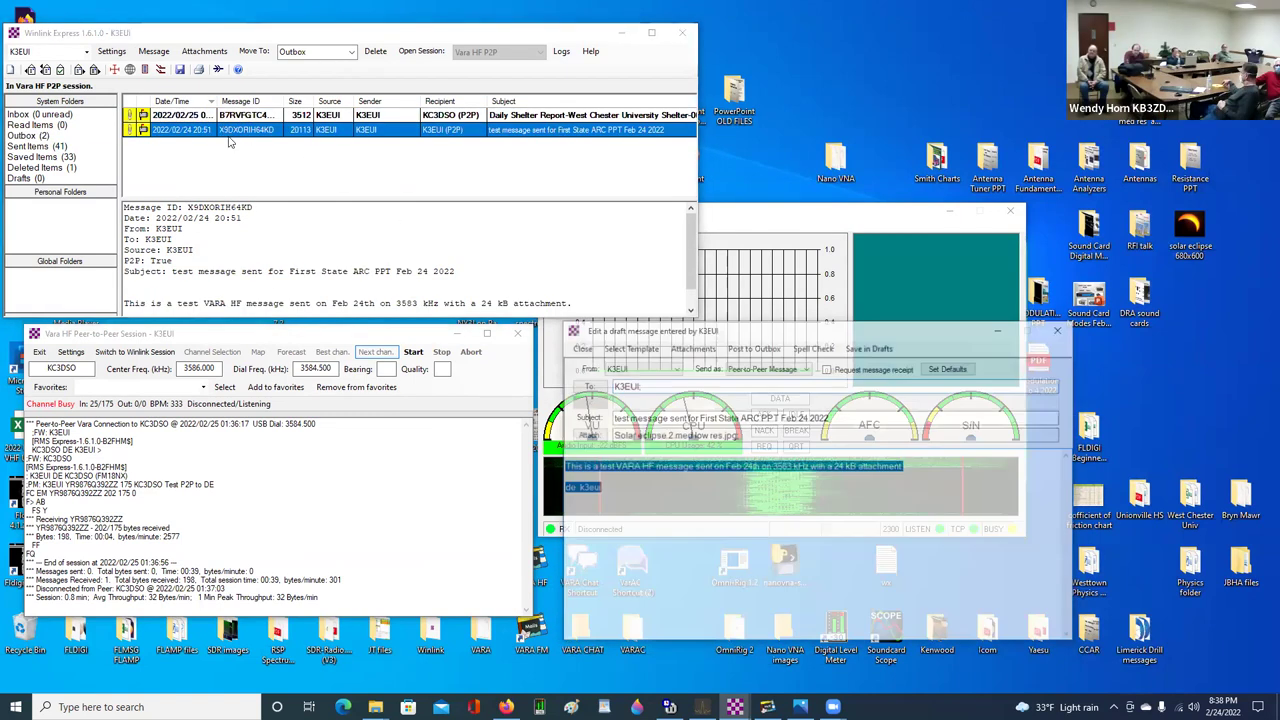
double_click(625, 386)
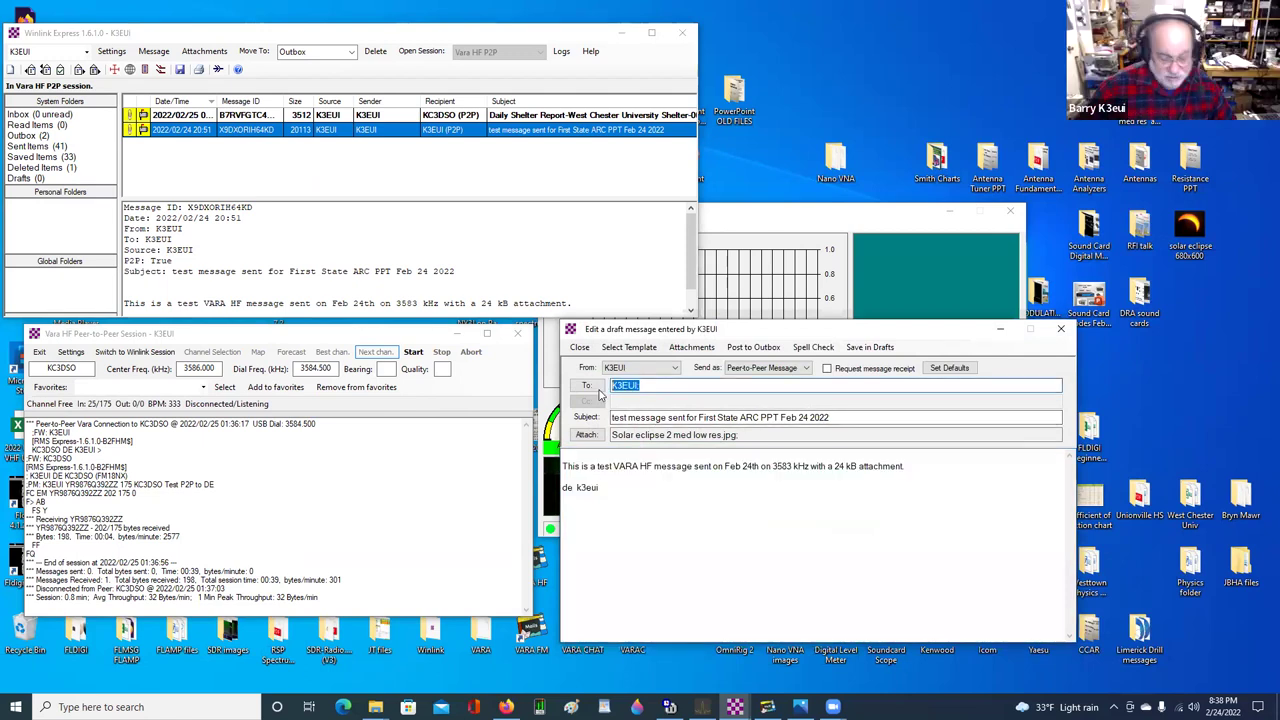
type("KC3")
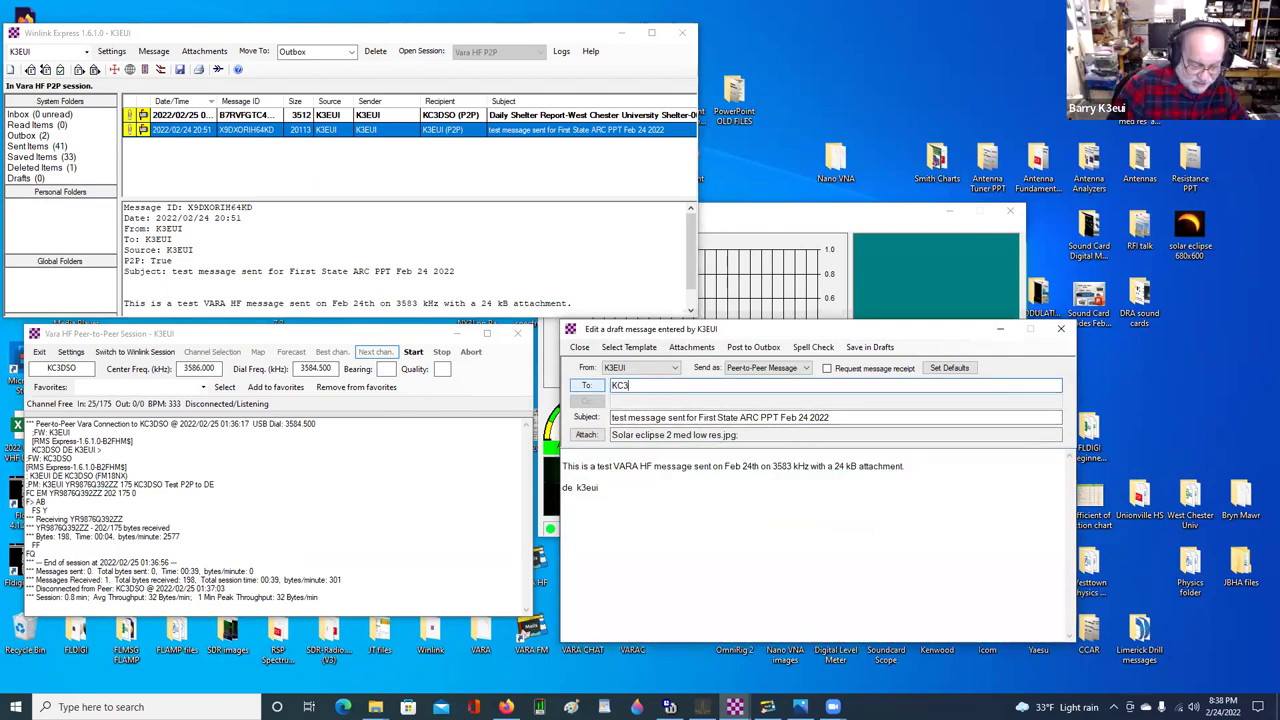
type("DSO")
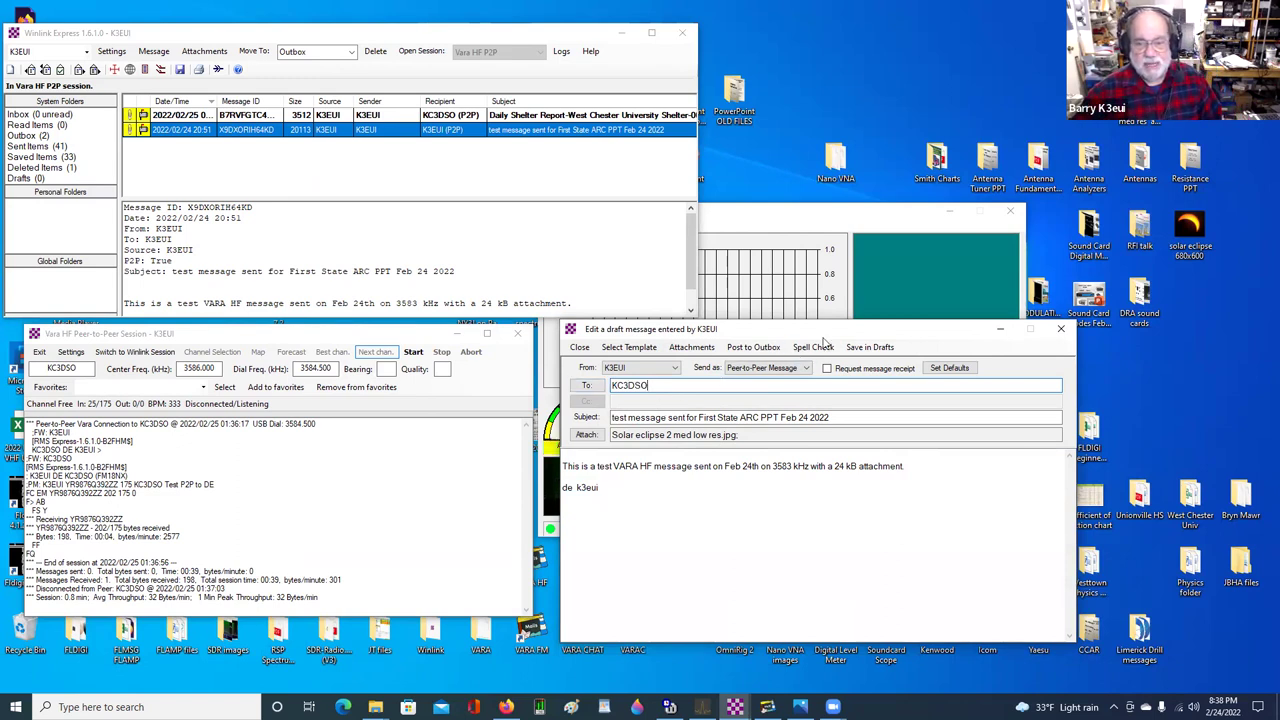
left_click(757, 348)
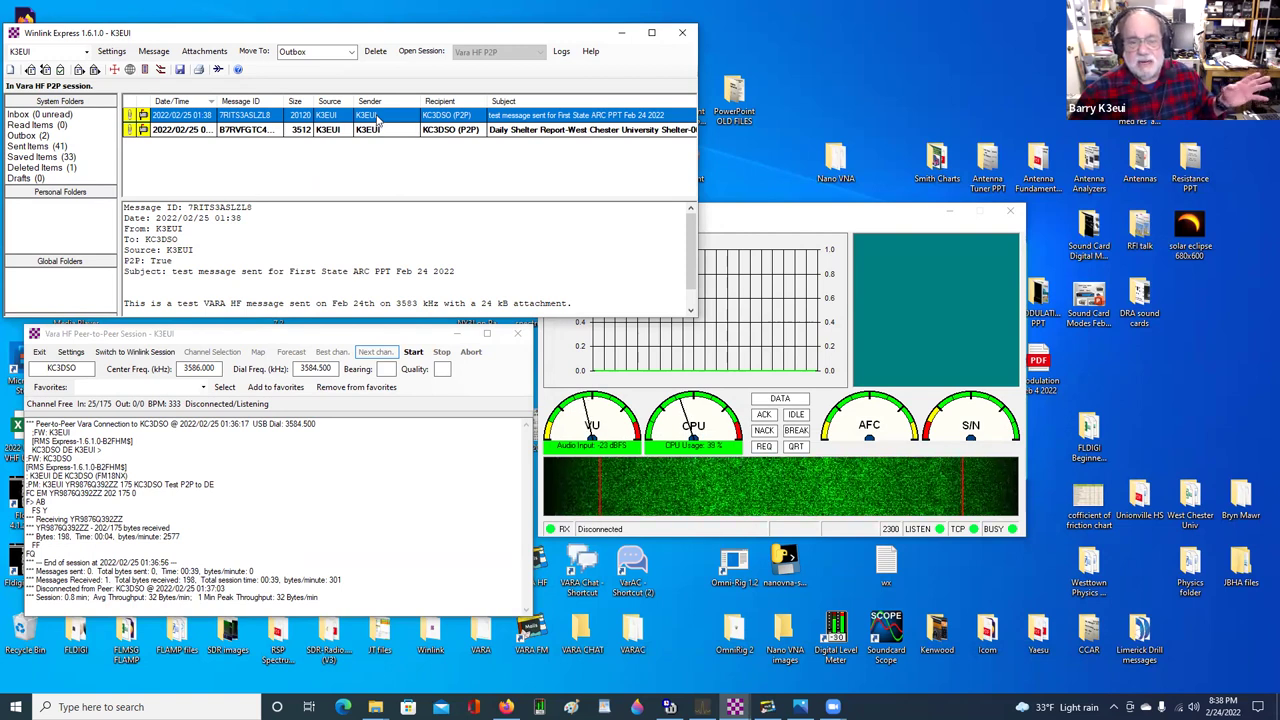
Bring the VARA HF window into full view and start the peer-to-peer connection to the other station
left_click(817, 212)
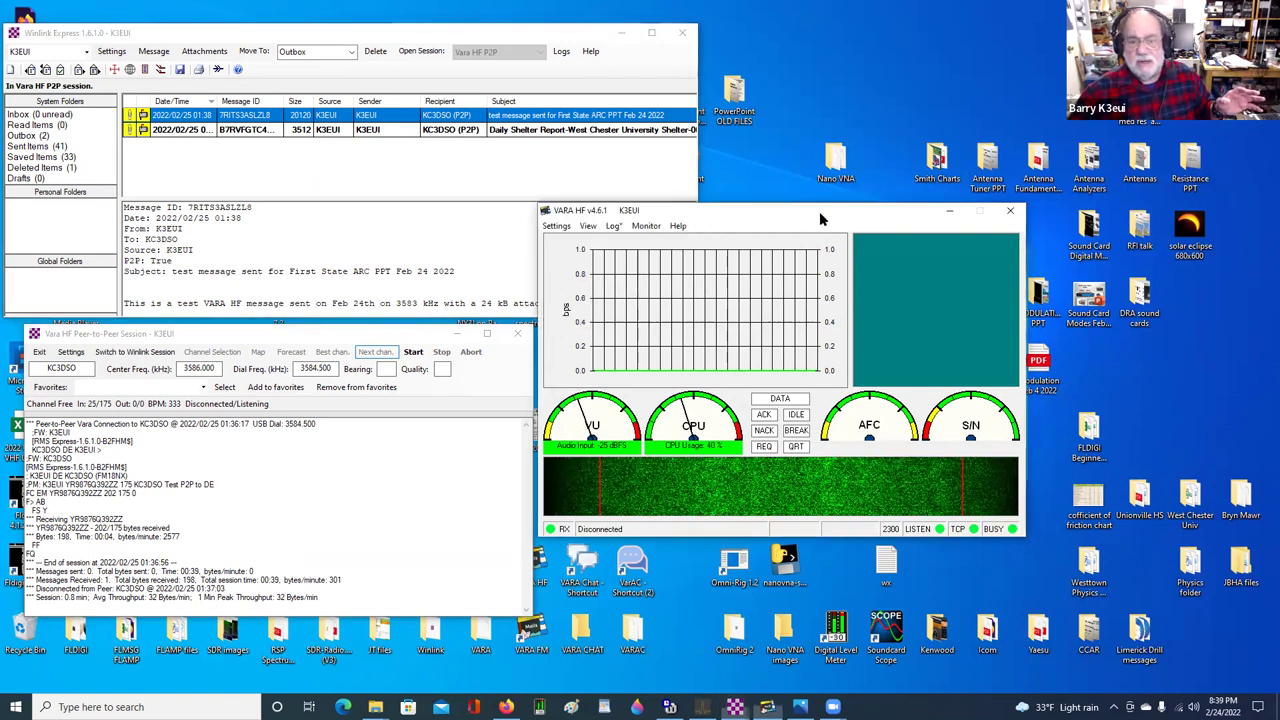
left_click_drag(819, 211, 824, 255)
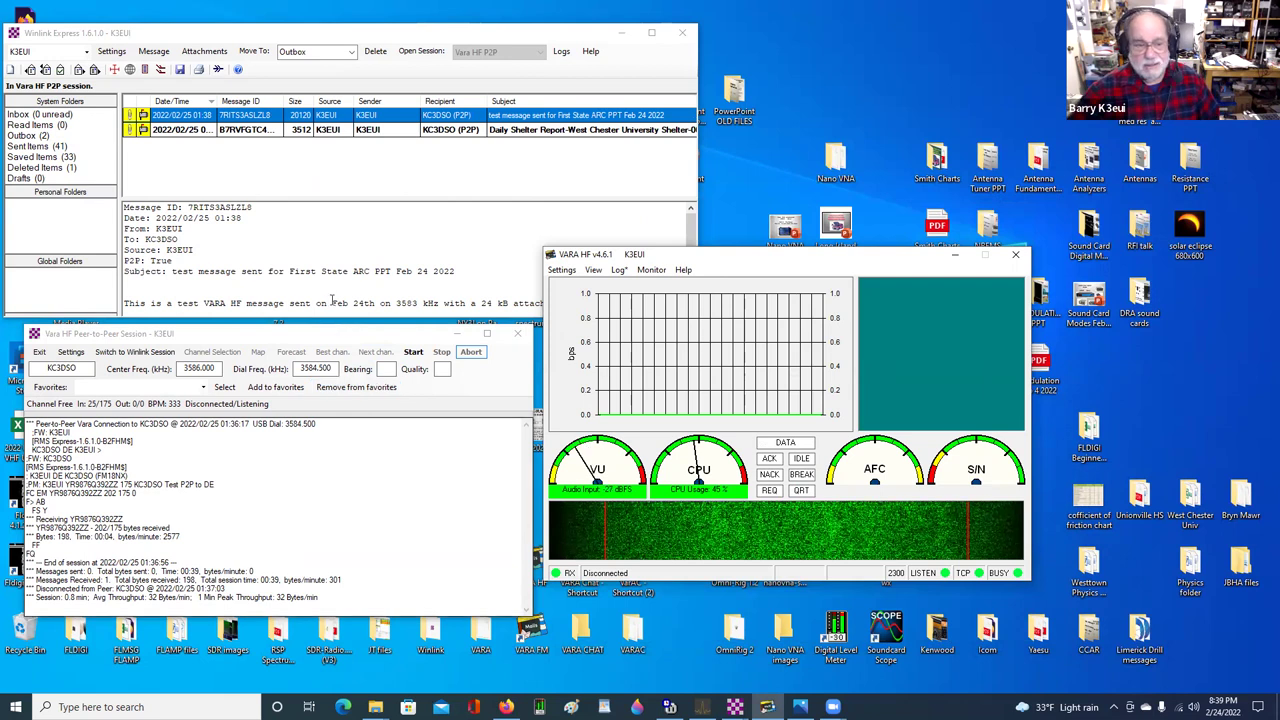
left_click(412, 352)
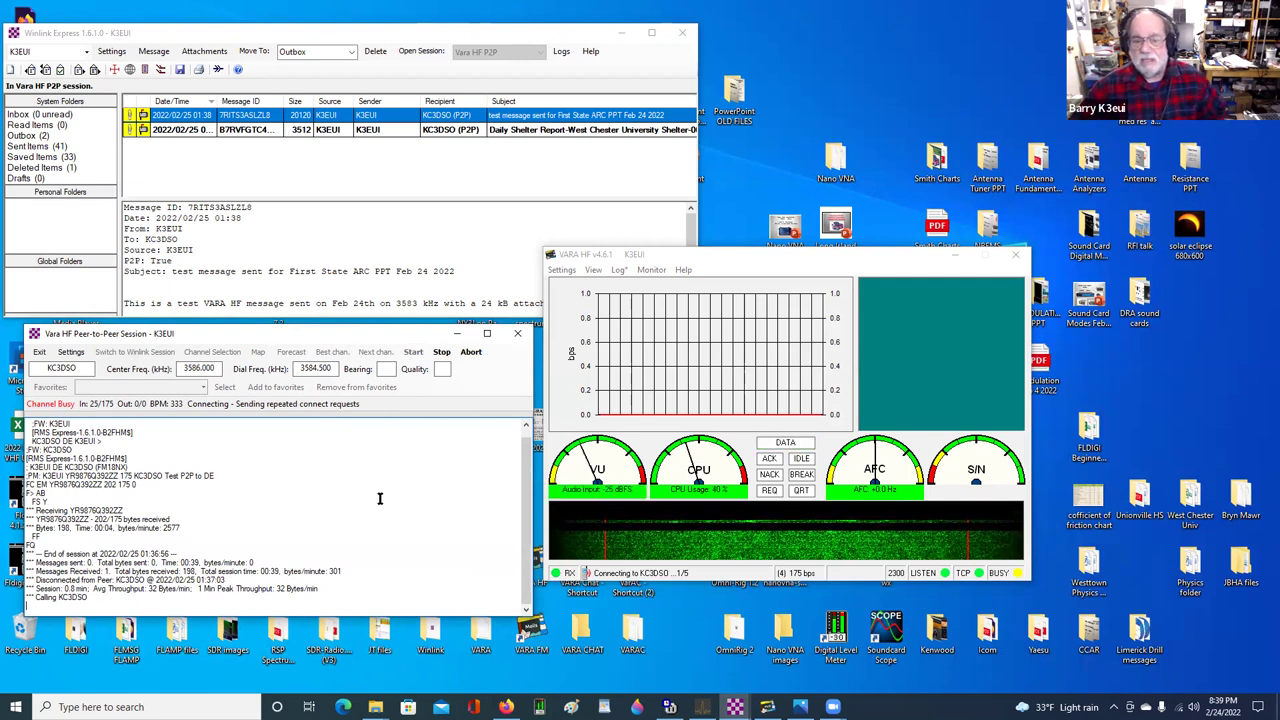
Reposition the VARA HF window so its throughput graph and the session log can both be watched during the transfer
left_click(748, 258)
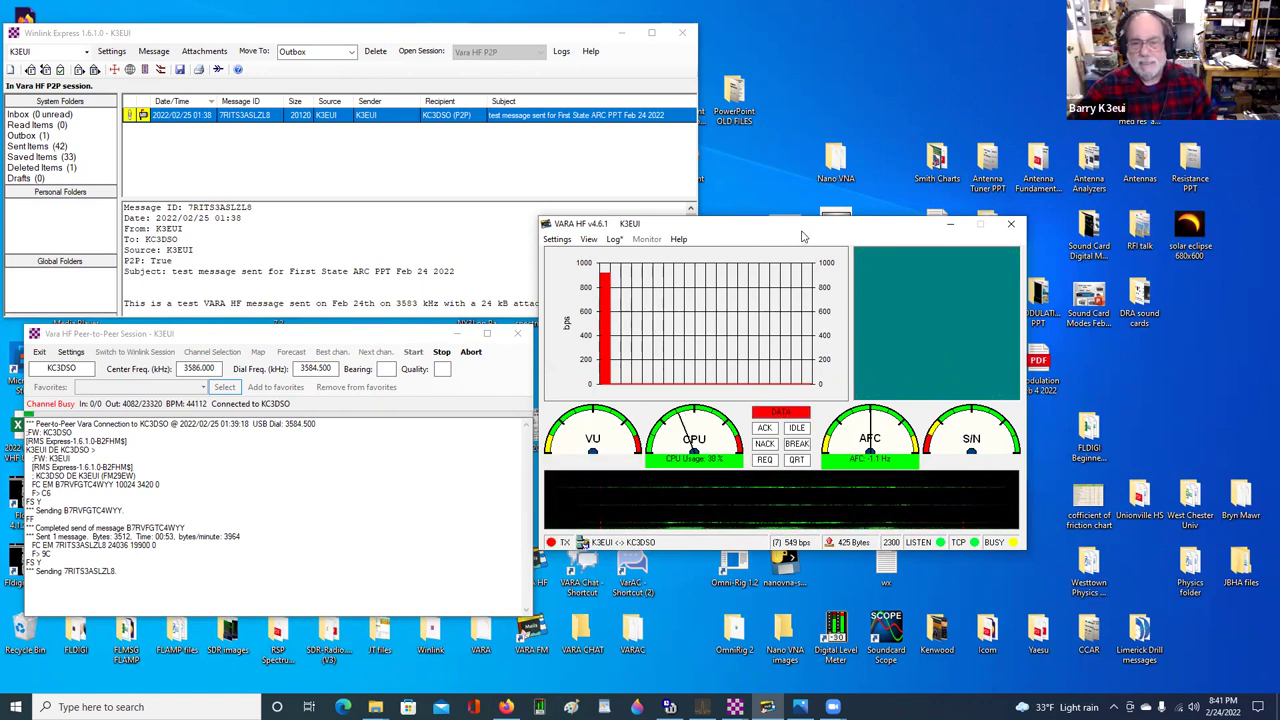
left_click_drag(797, 228, 703, 202)
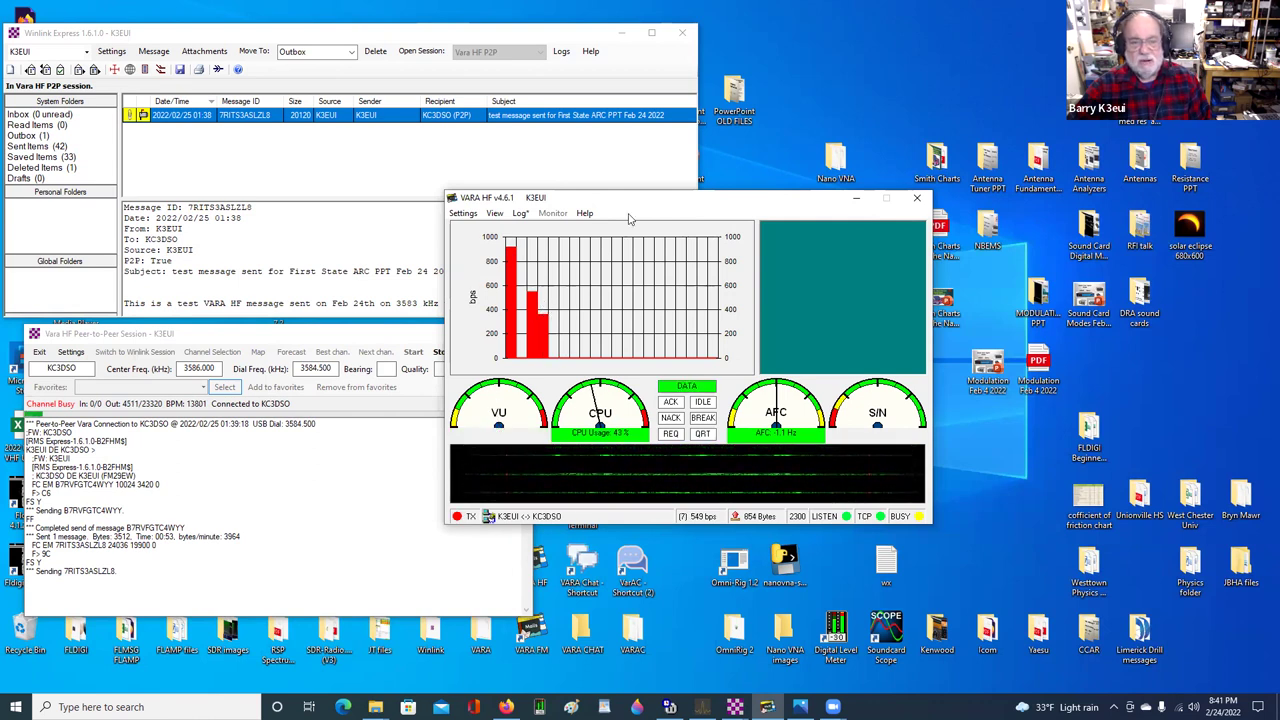
left_click_drag(636, 208, 786, 193)
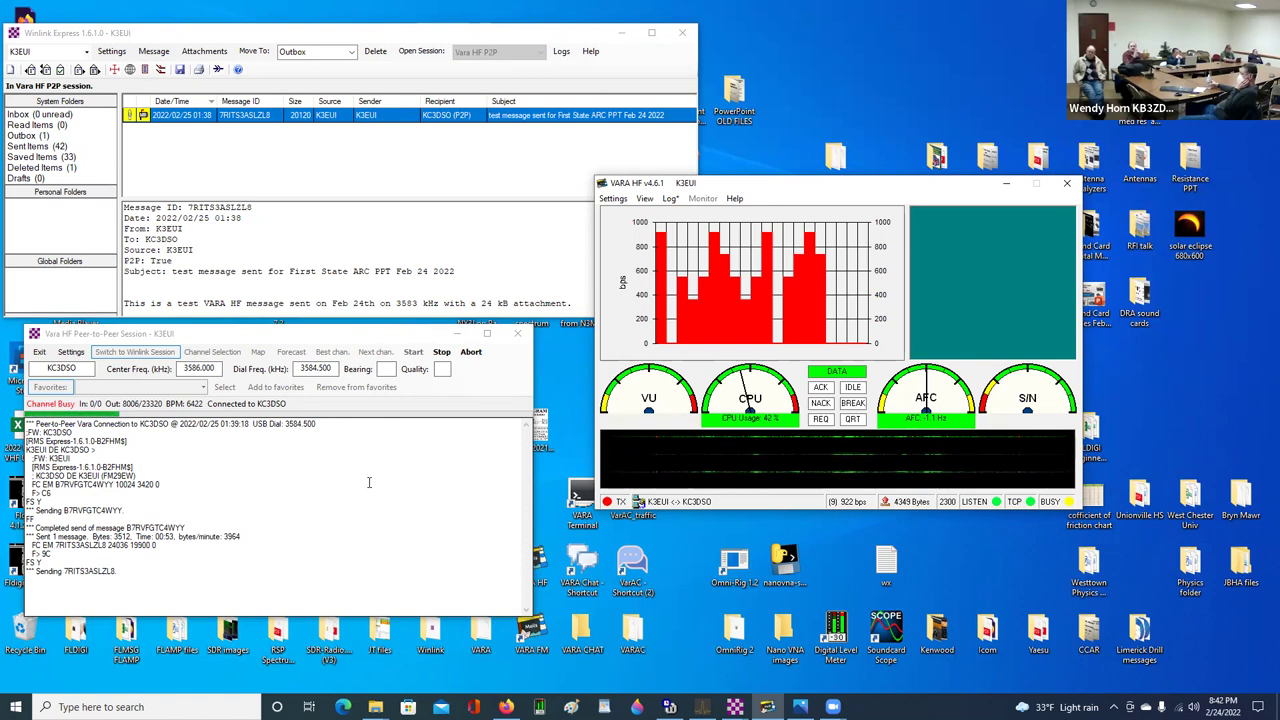
Shift the peer-to-peer session window slightly and stop the ongoing connection with the other station
left_click_drag(250, 340, 560, 228)
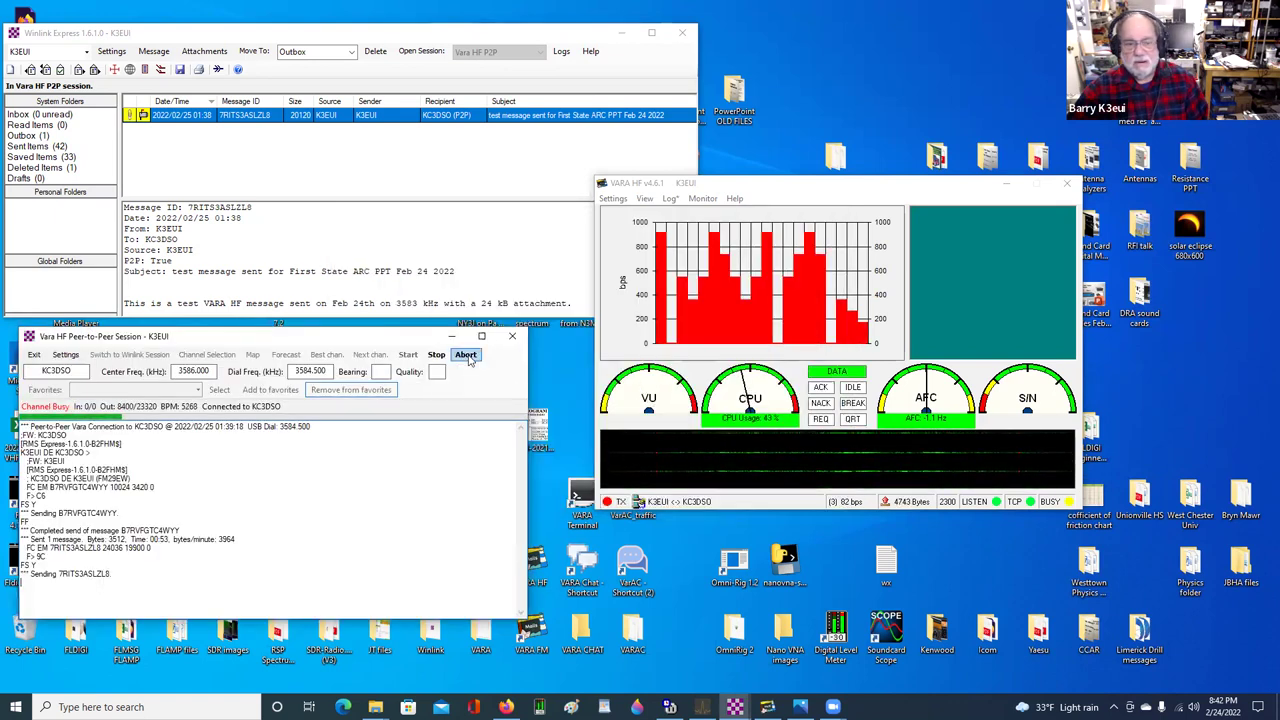
left_click(436, 356)
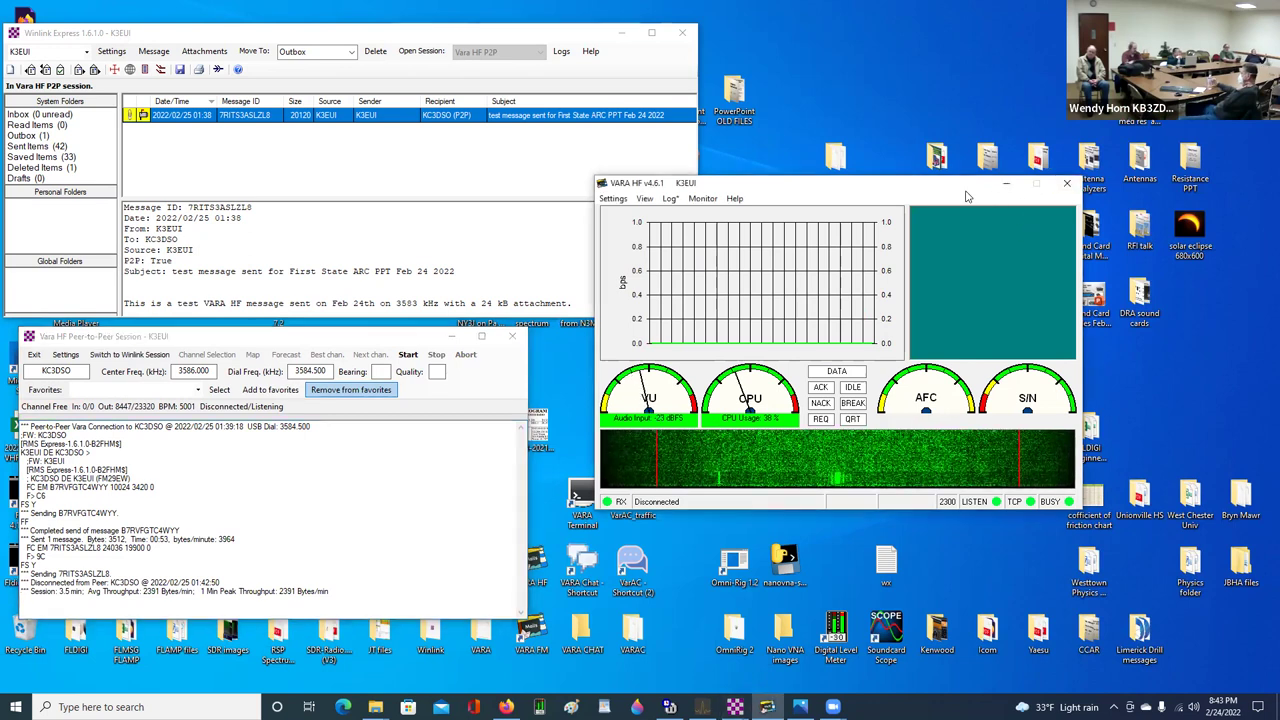
Minimize VARA HF and close the peer-to-peer session and Winlink Express windows
left_click_drag(970, 190, 967, 354)
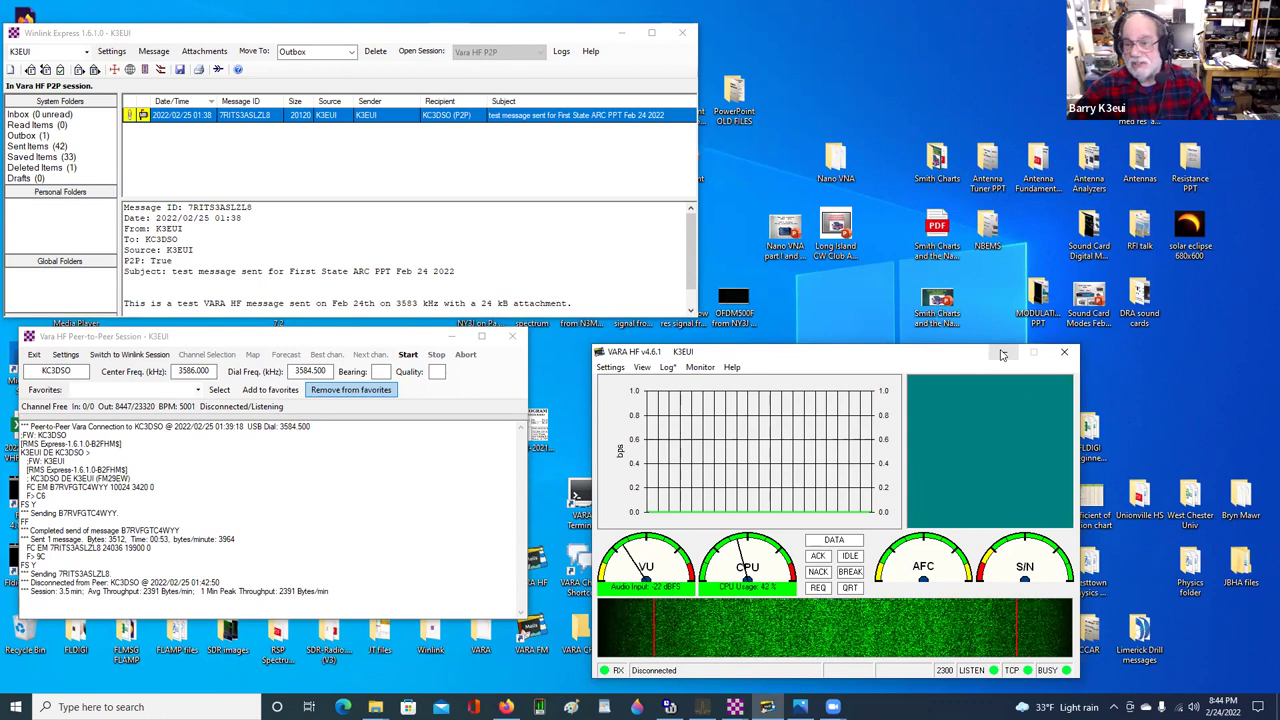
left_click(1002, 354)
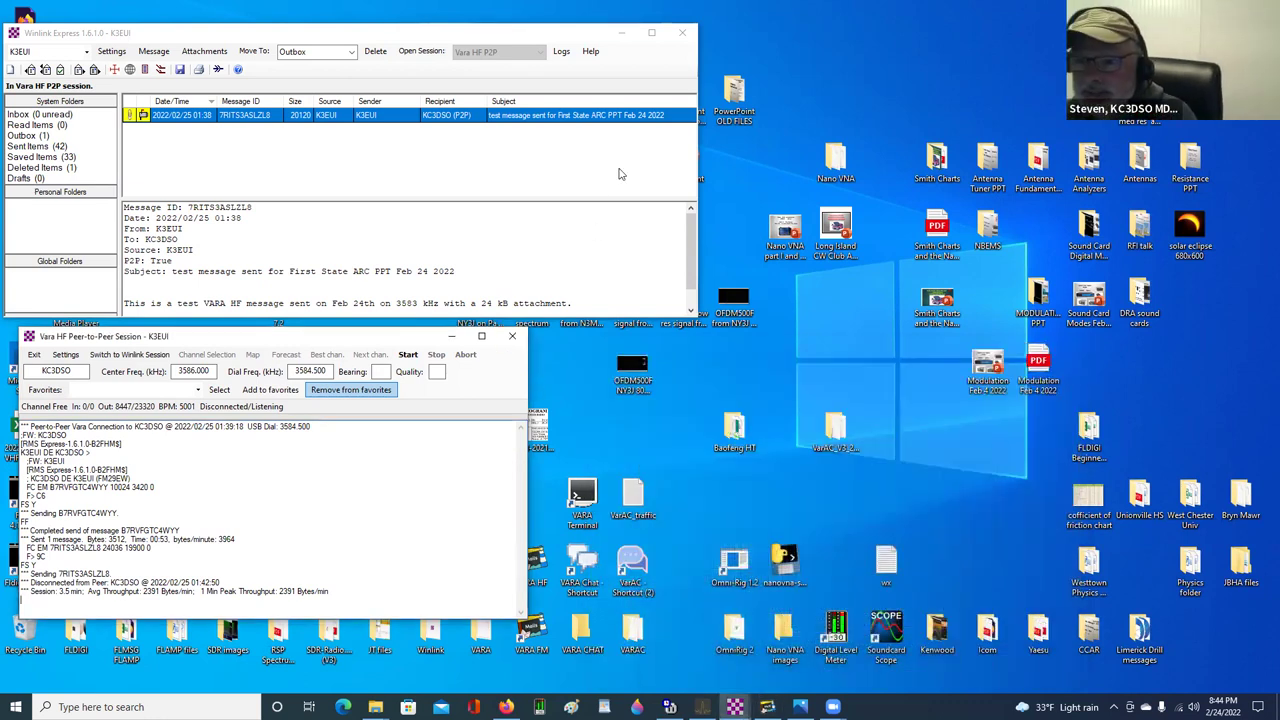
left_click(511, 337)
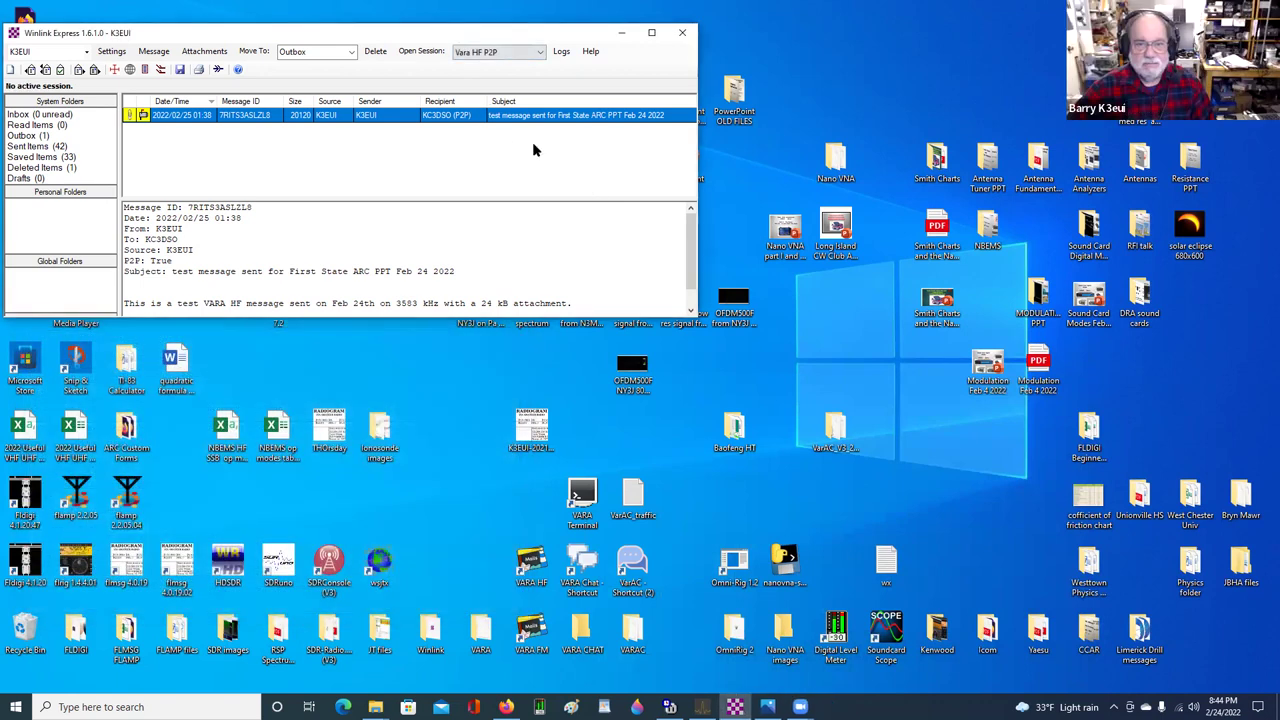
key("alt+F4")
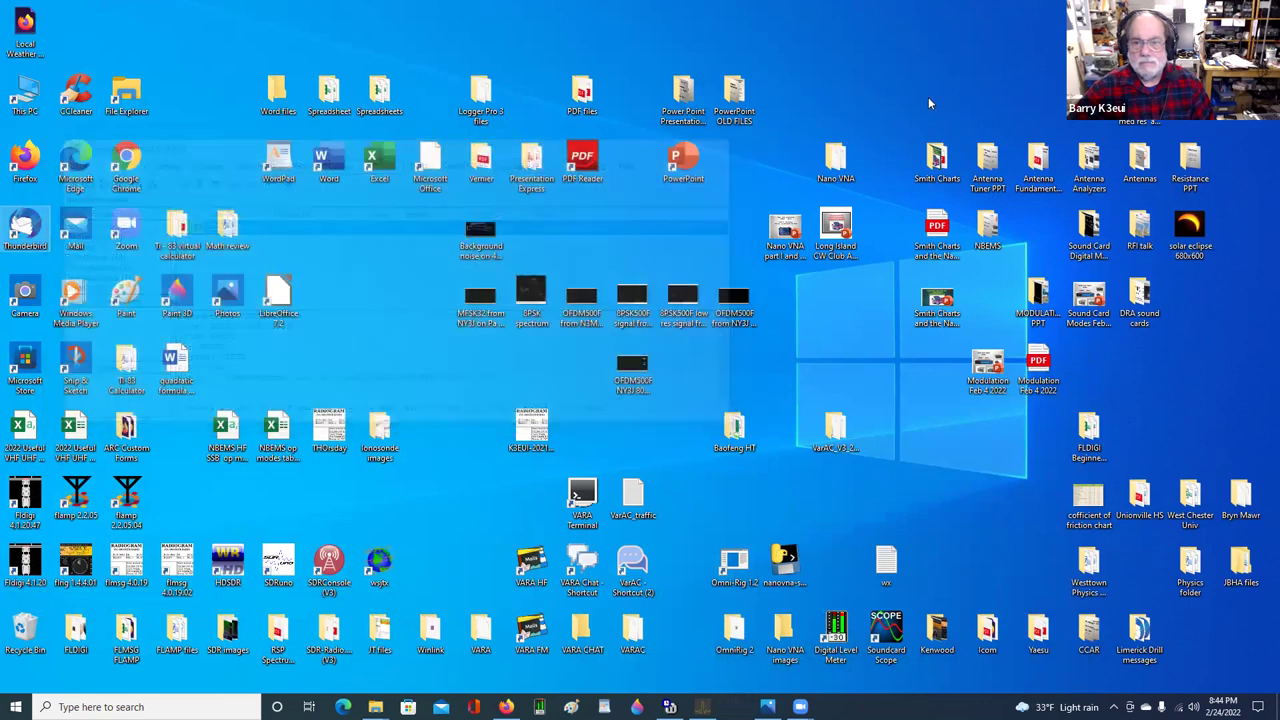